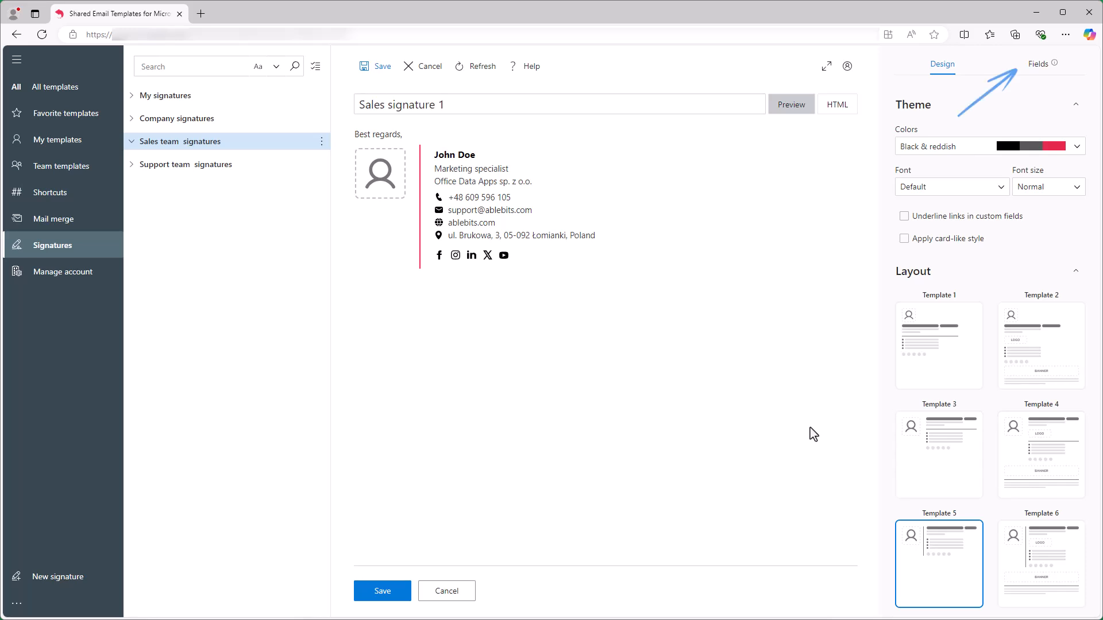
- Fill the General fields (photo, full name, job title, company) from Azure AD properties
click(1047, 67)
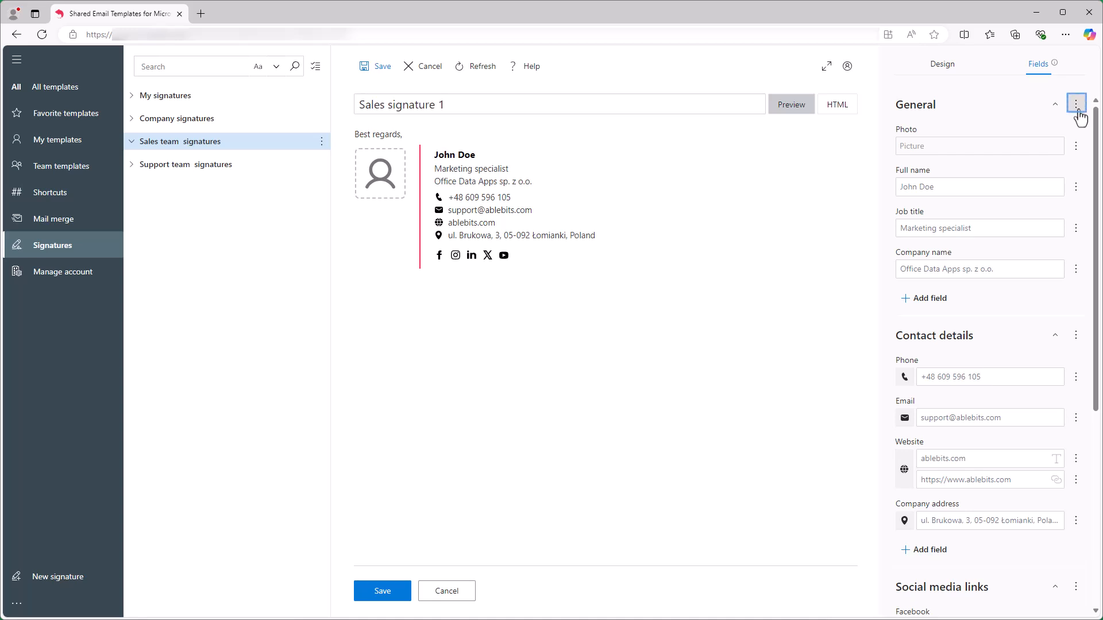
click(1078, 110)
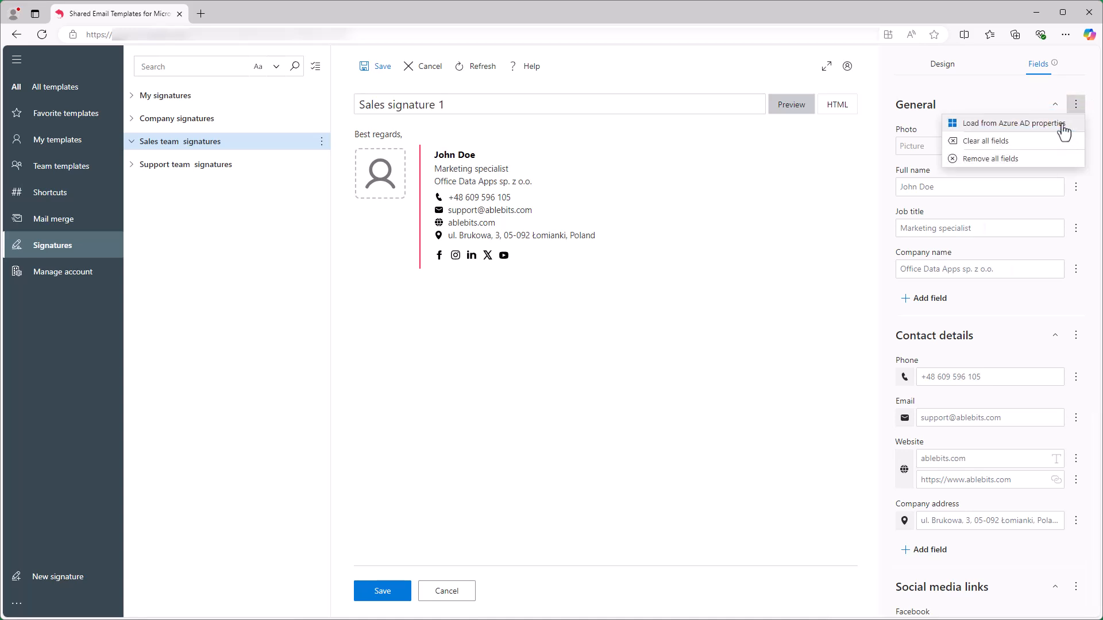
click(1064, 132)
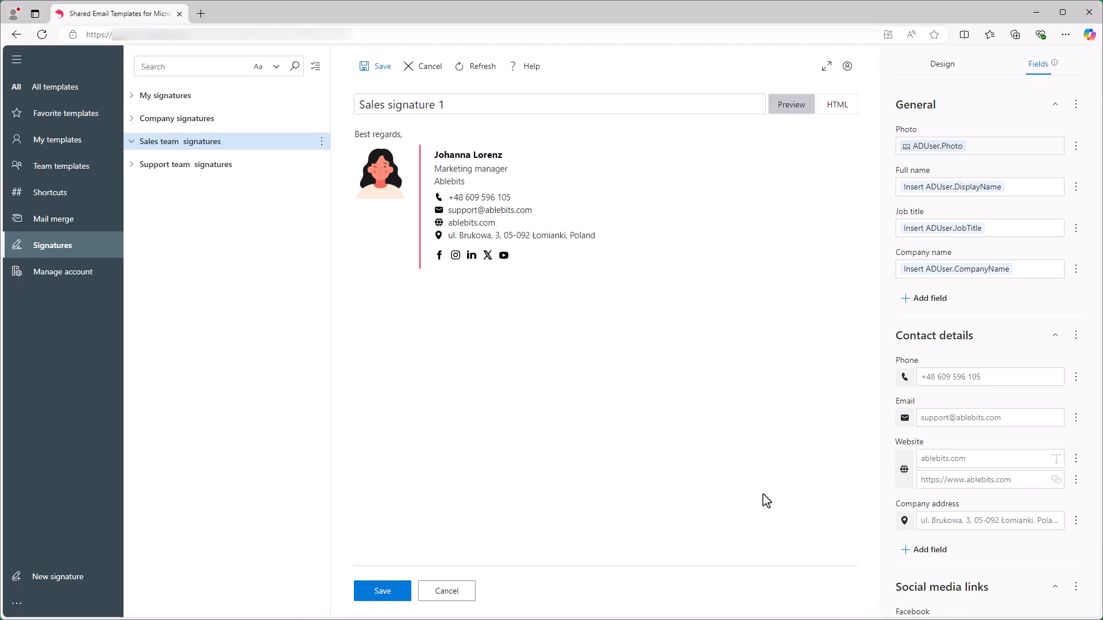
- Make the Phone field insert the company Phone property (Company.Phone)
click(1076, 377)
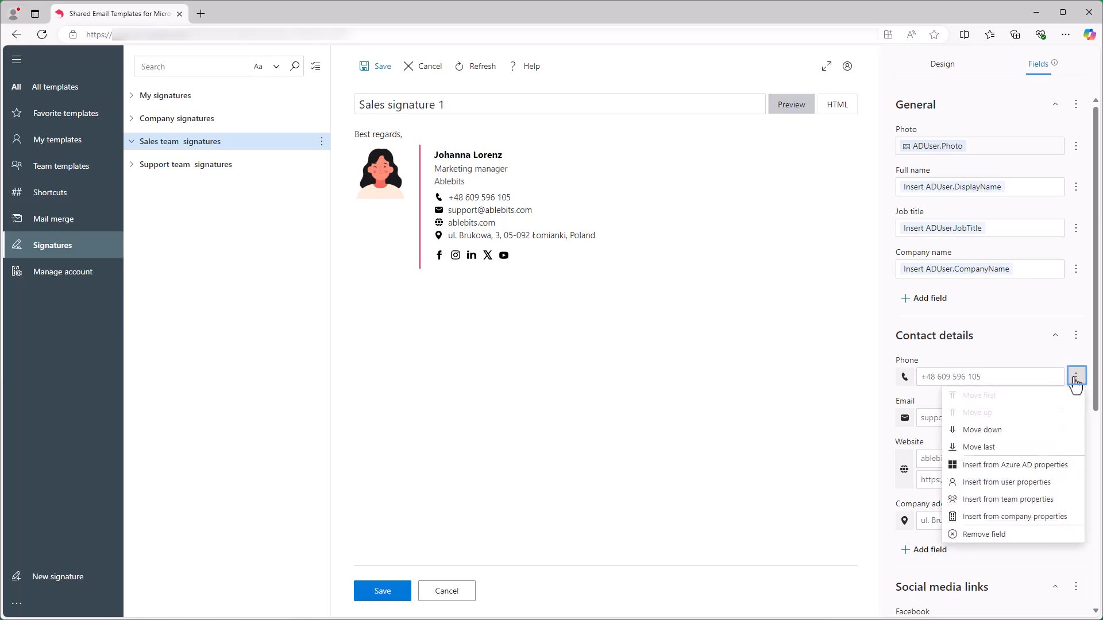
click(1059, 517)
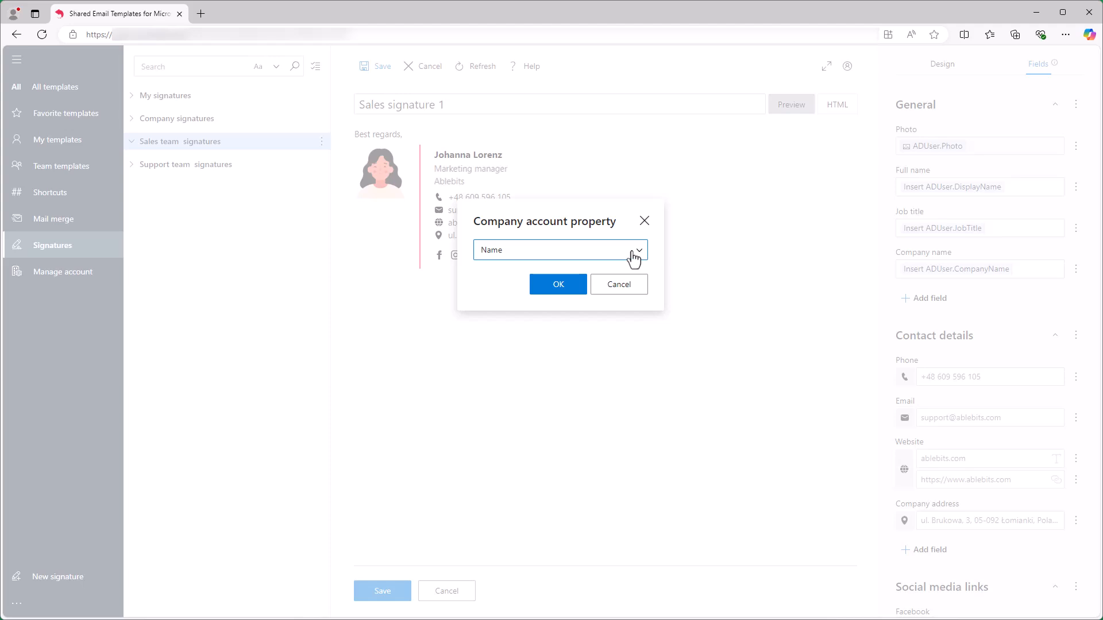
click(633, 259)
click(613, 336)
click(568, 290)
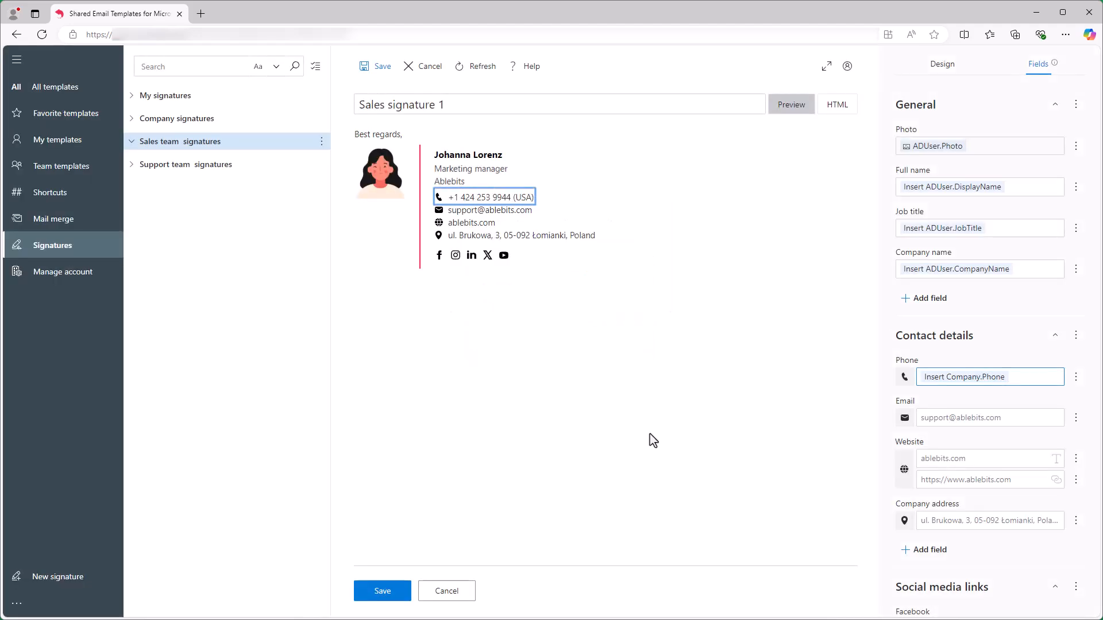
- Make the Email field insert the company Email property (Company.Email)
click(1077, 418)
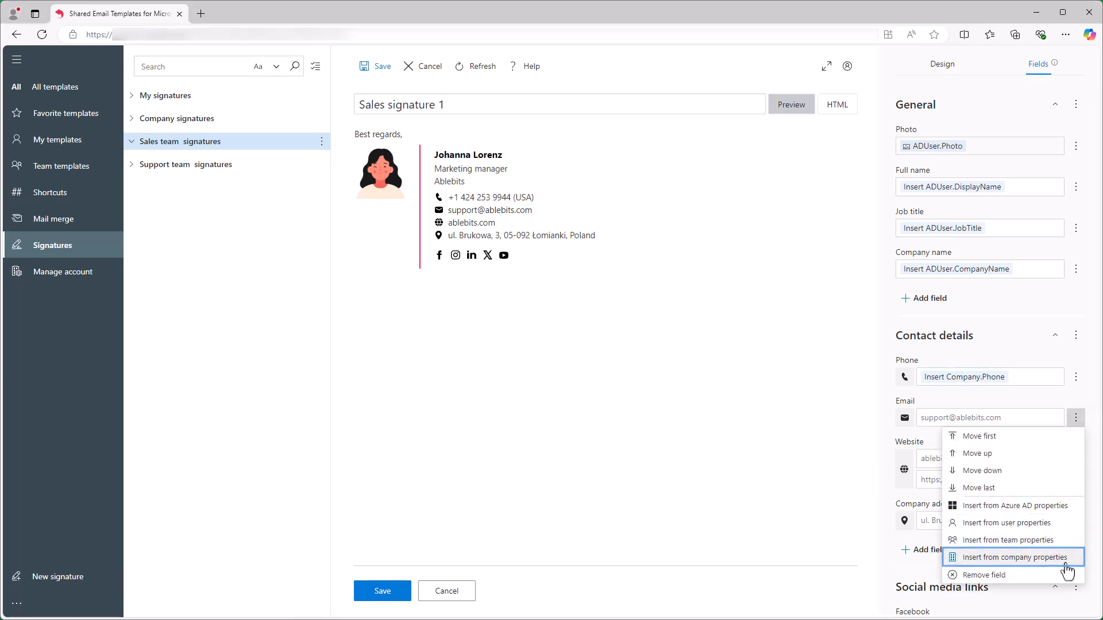
click(1002, 555)
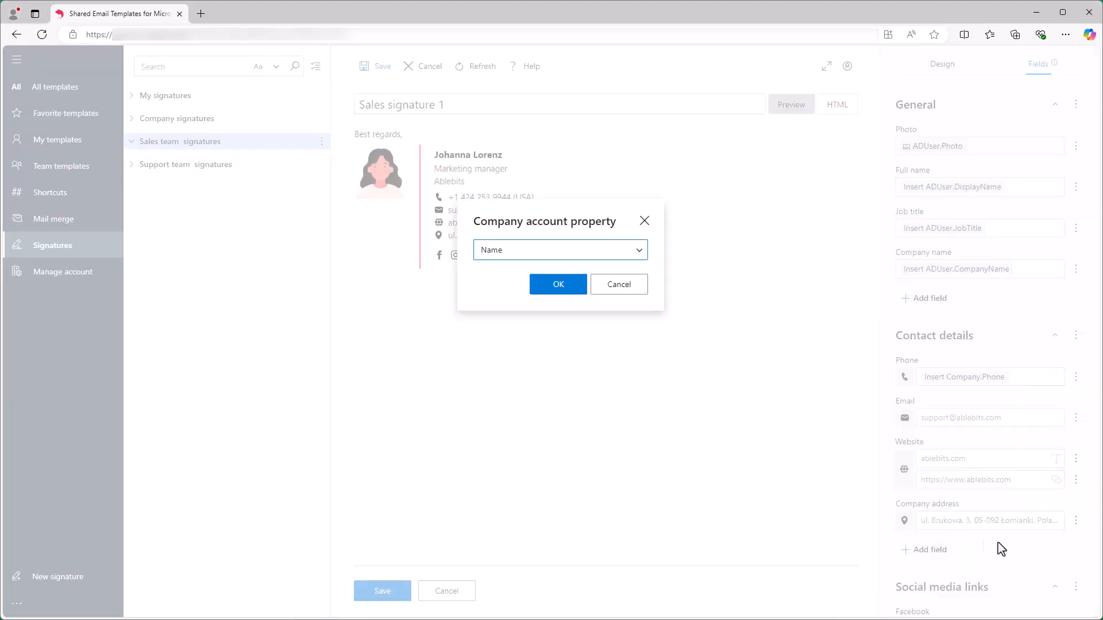
click(623, 251)
click(600, 314)
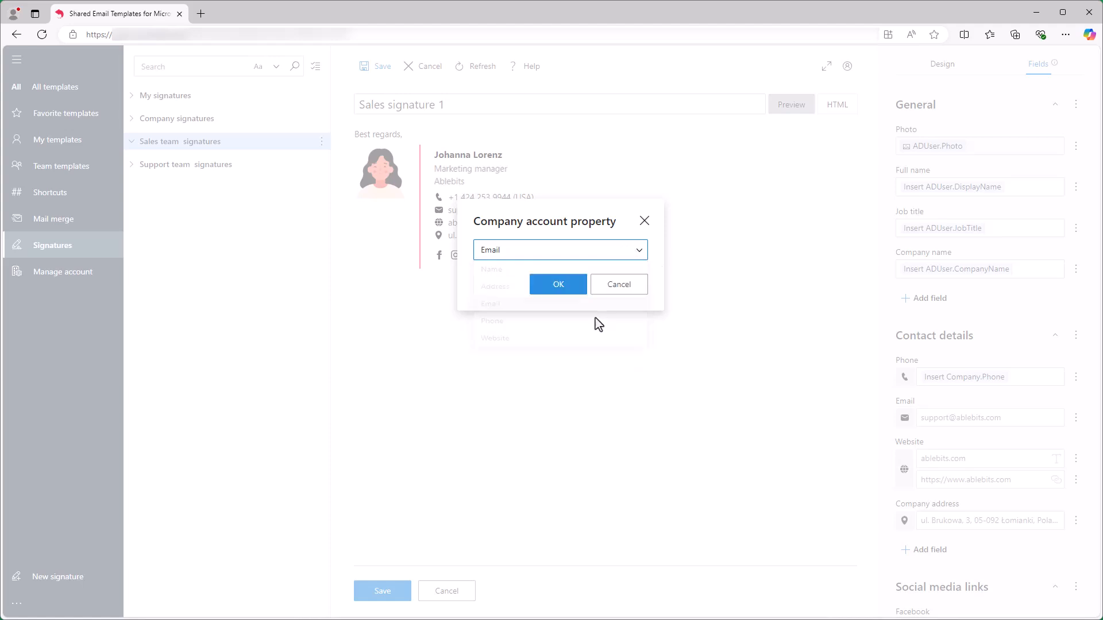
click(572, 293)
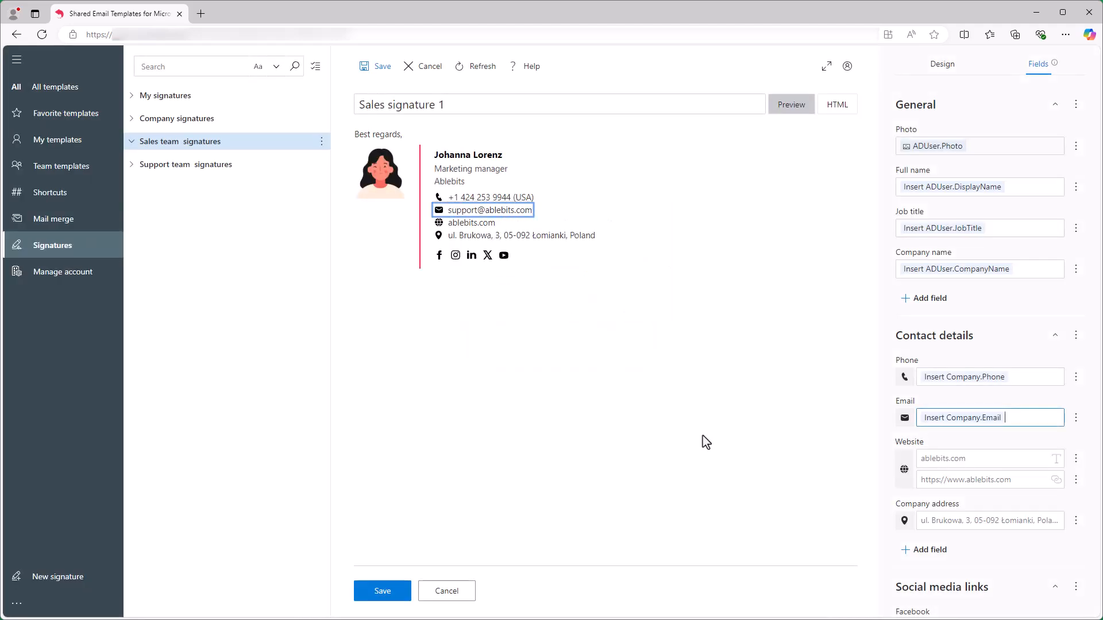
click(936, 463)
text(a)
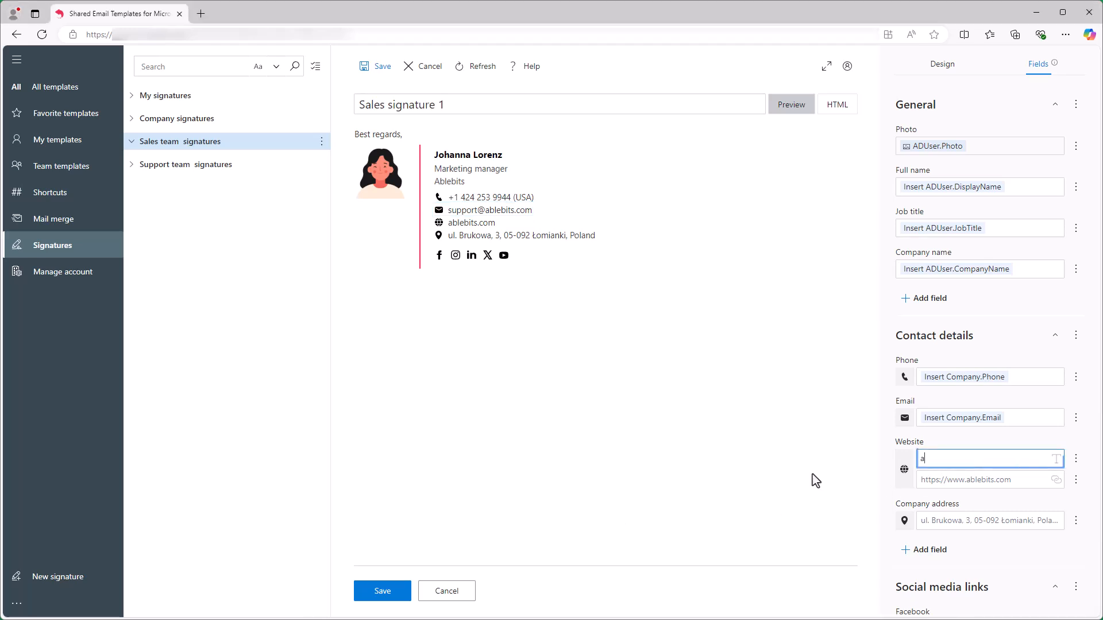
text(blebits.com)
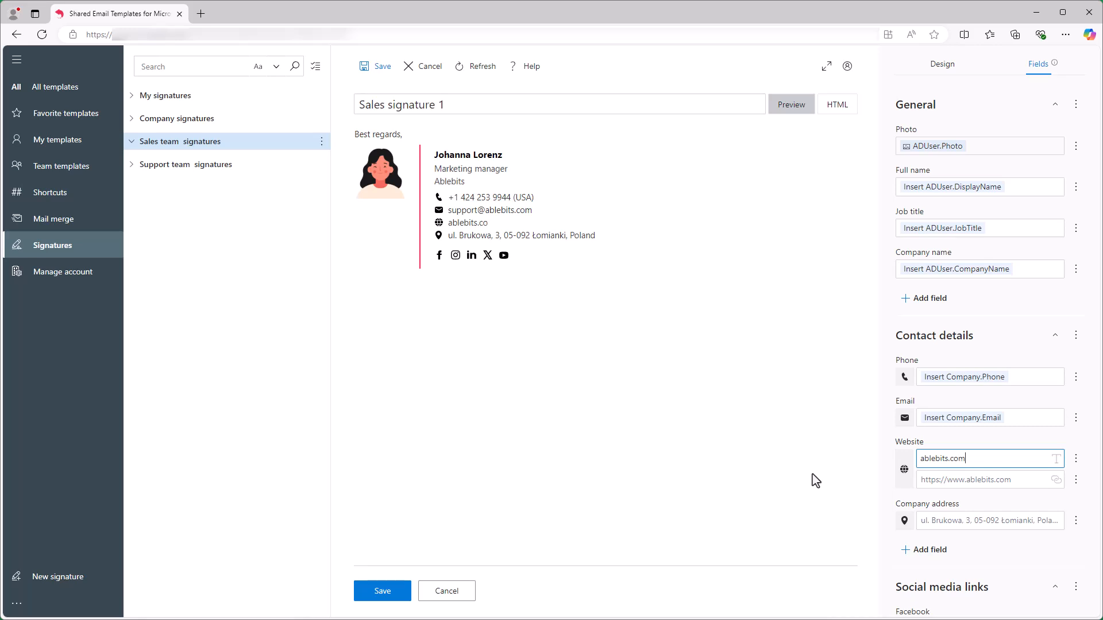
click(936, 480)
text(https://www.ablebits.com/)
click(792, 466)
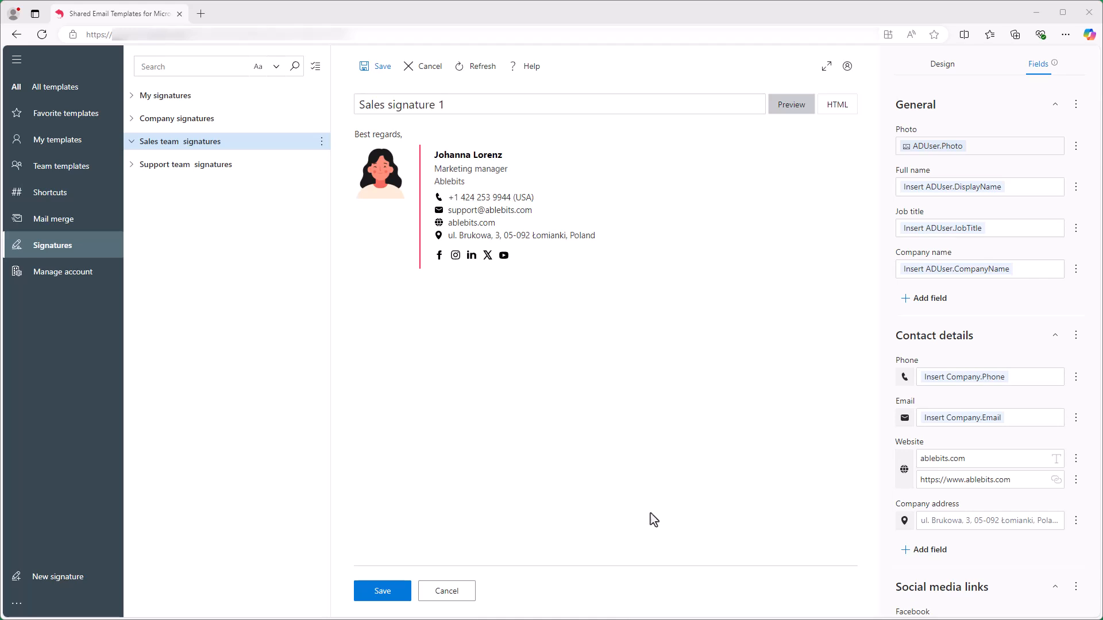
- Remove the Company address field and all social media link fields from the signature
click(1074, 522)
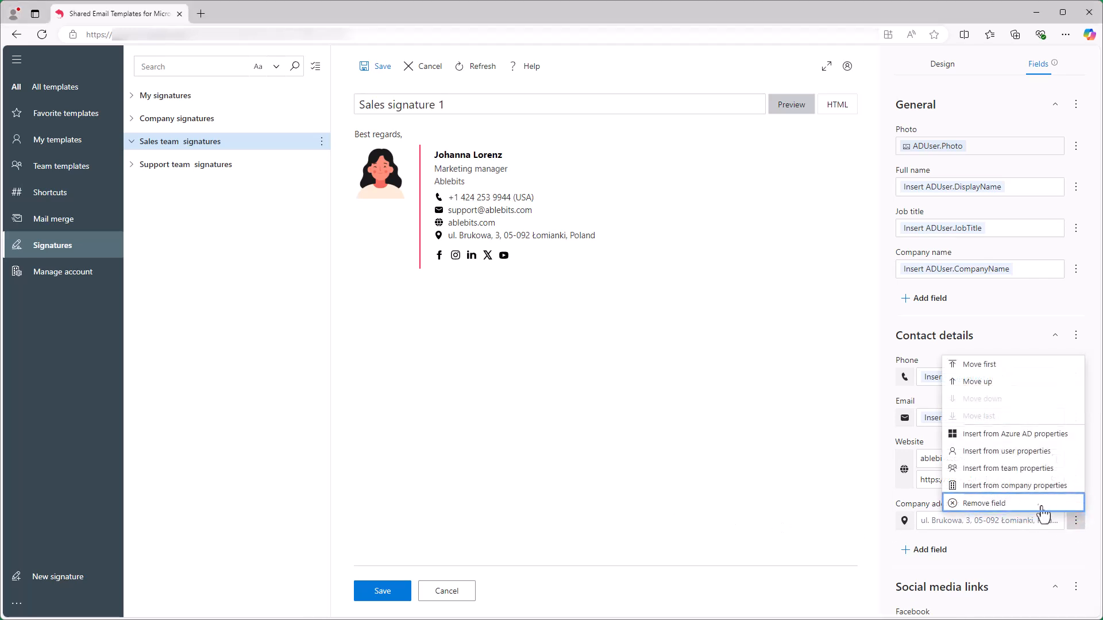
click(1070, 504)
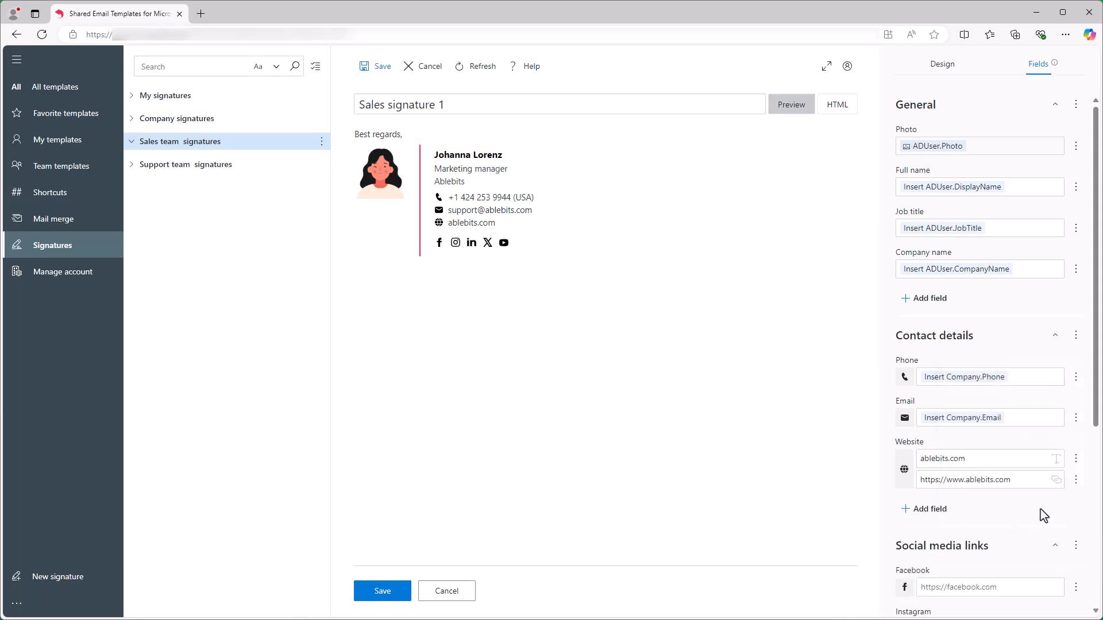
click(1074, 545)
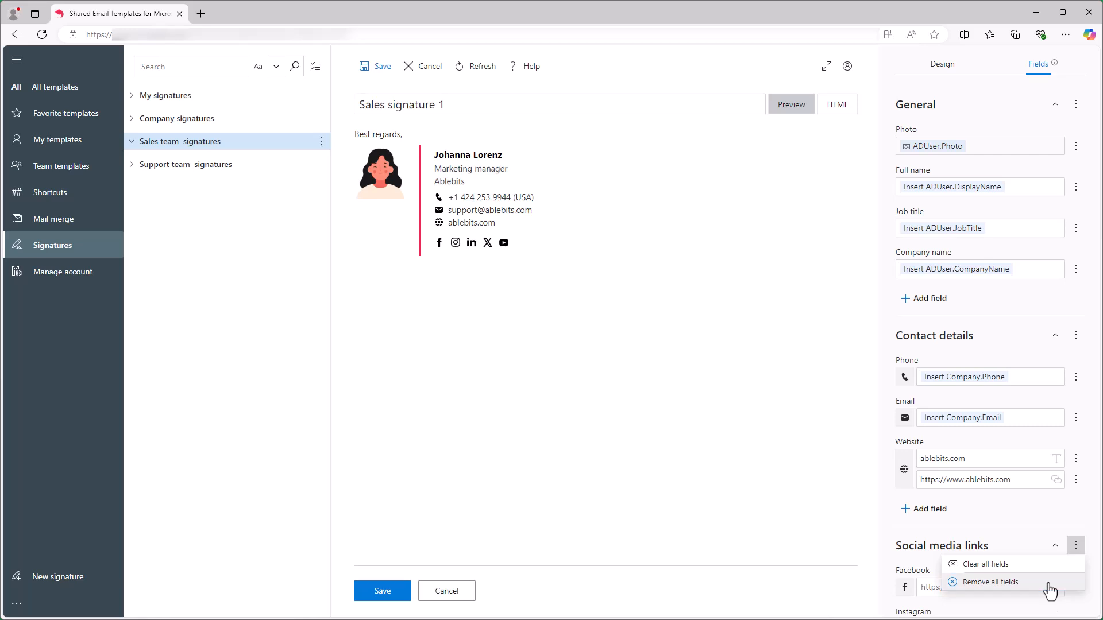
click(1050, 585)
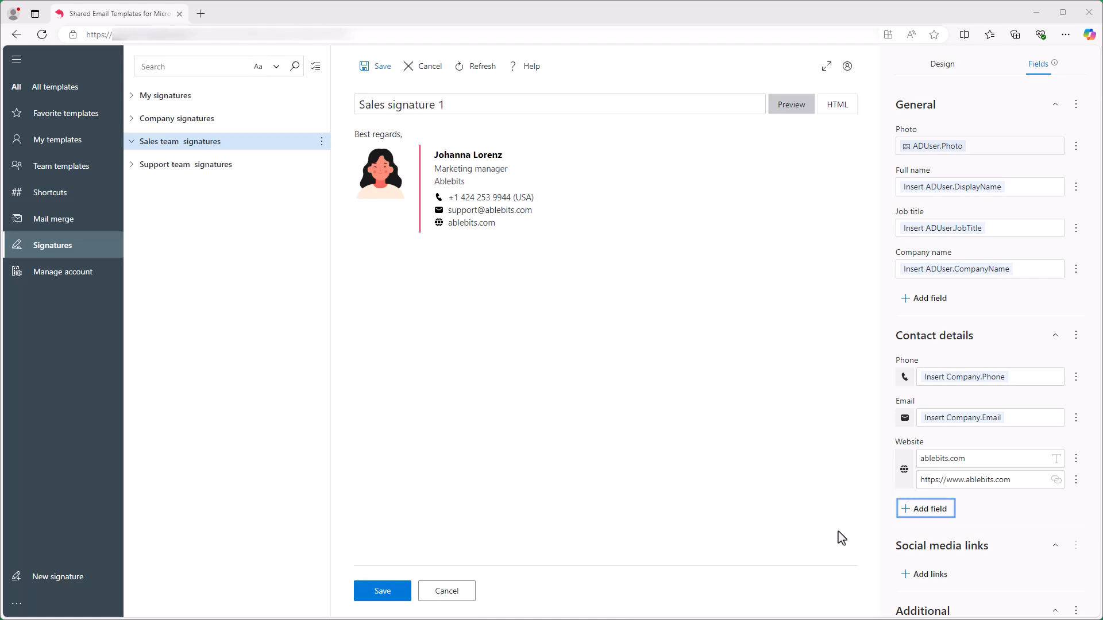
- Add a second Email field to the signature's contact fields
click(924, 509)
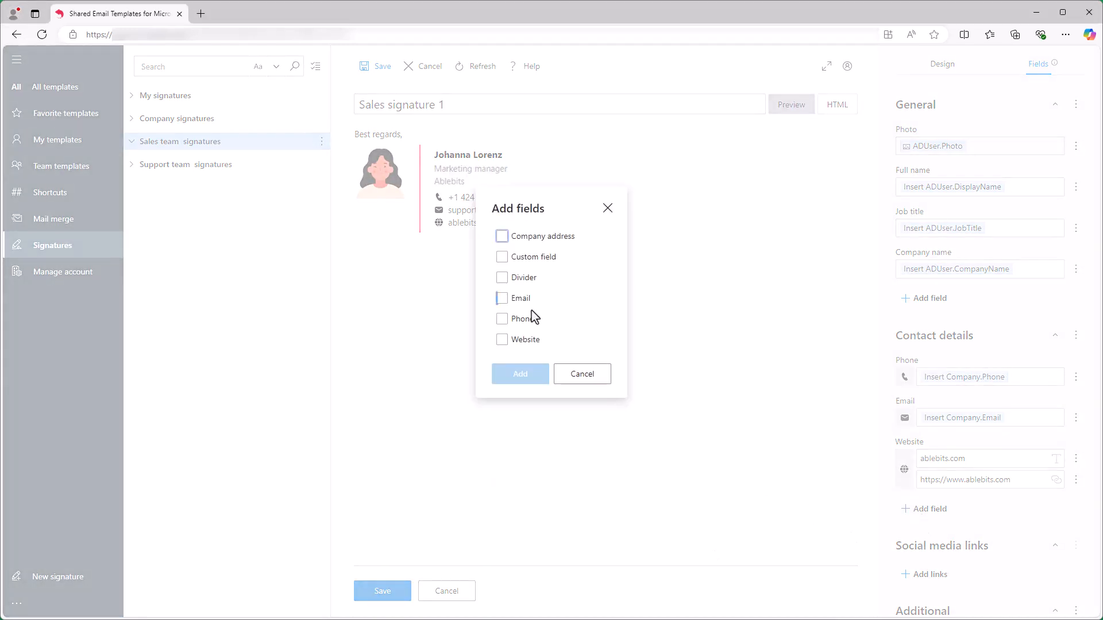
click(503, 301)
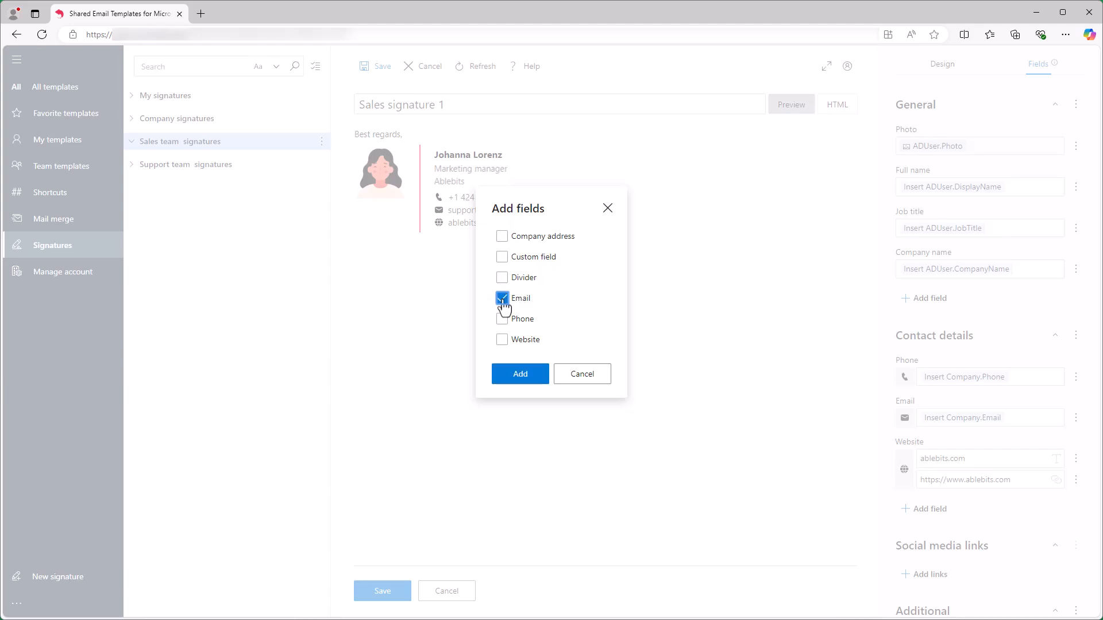
click(539, 379)
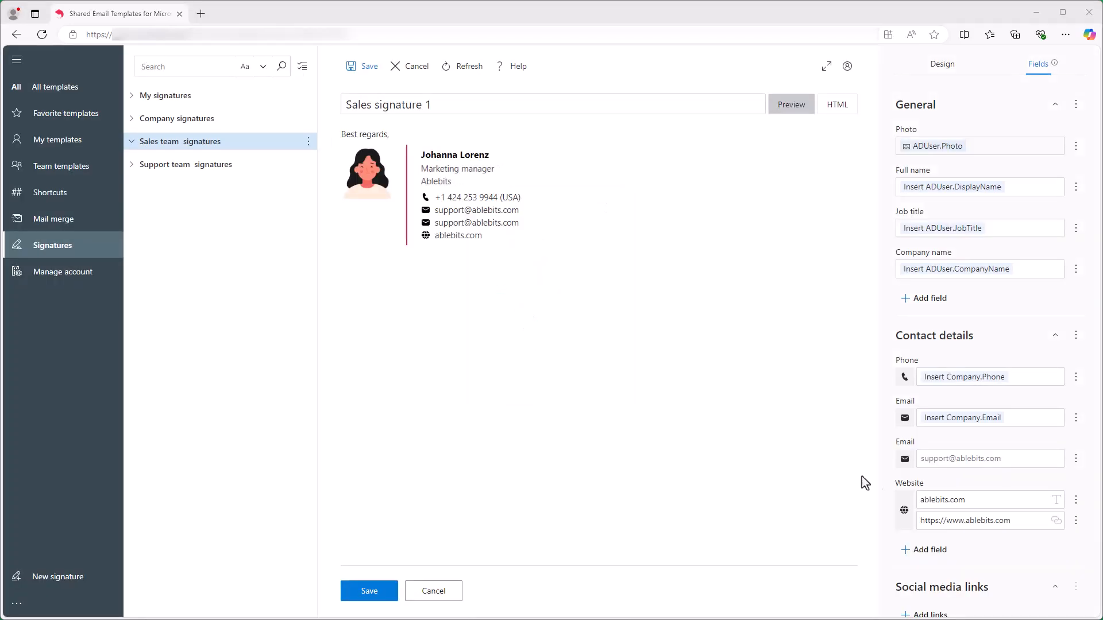
- Start inserting the second Email from team properties, then cancel without choosing one
click(1075, 459)
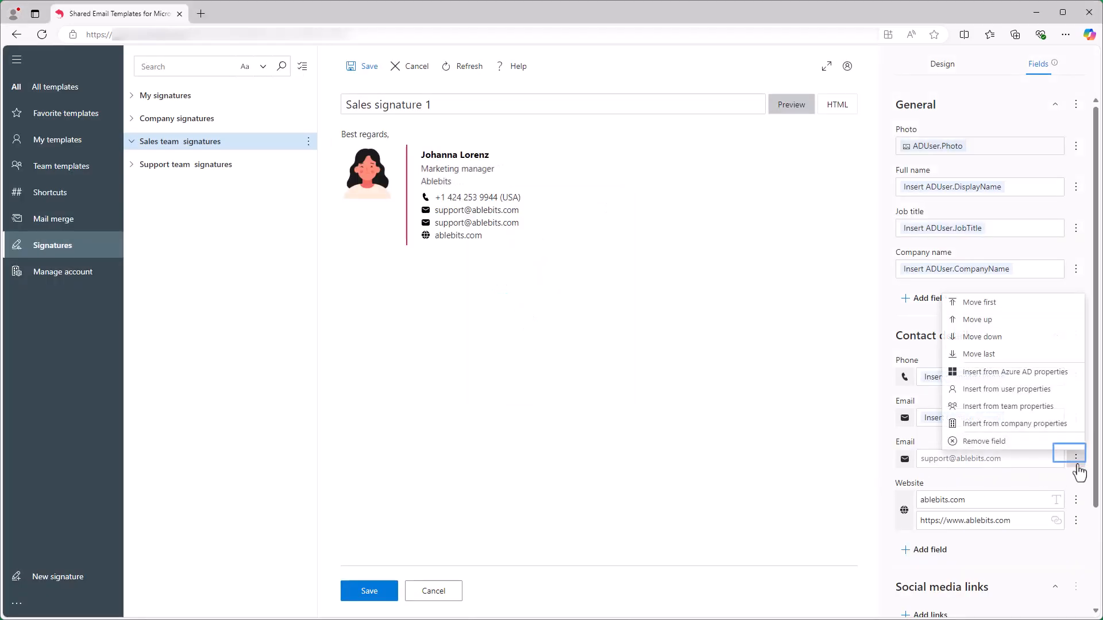
click(1056, 410)
click(617, 261)
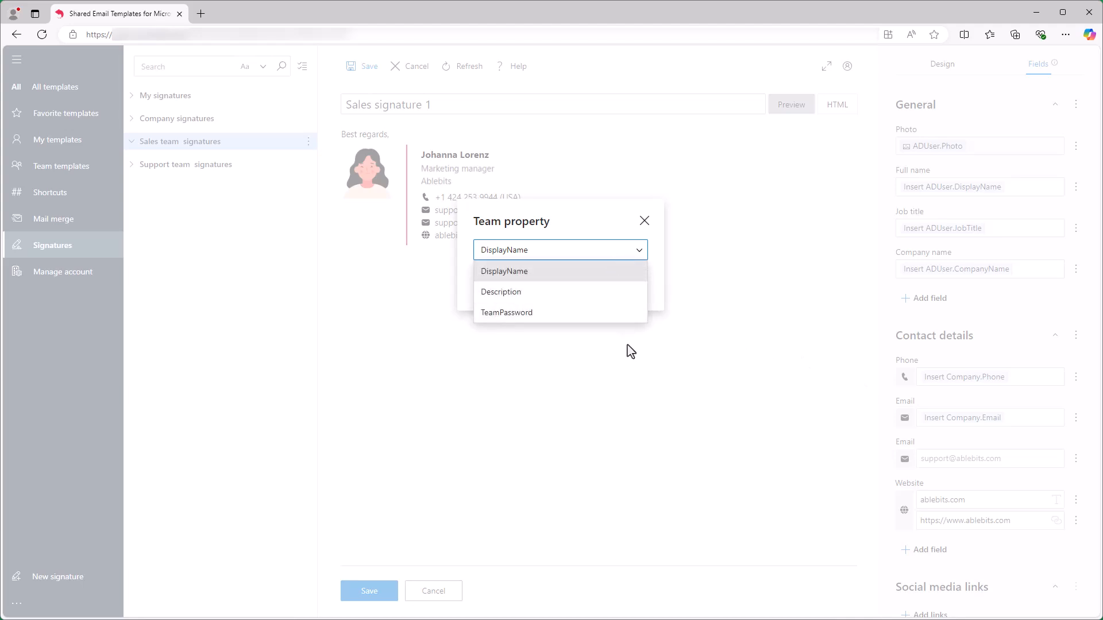
click(604, 225)
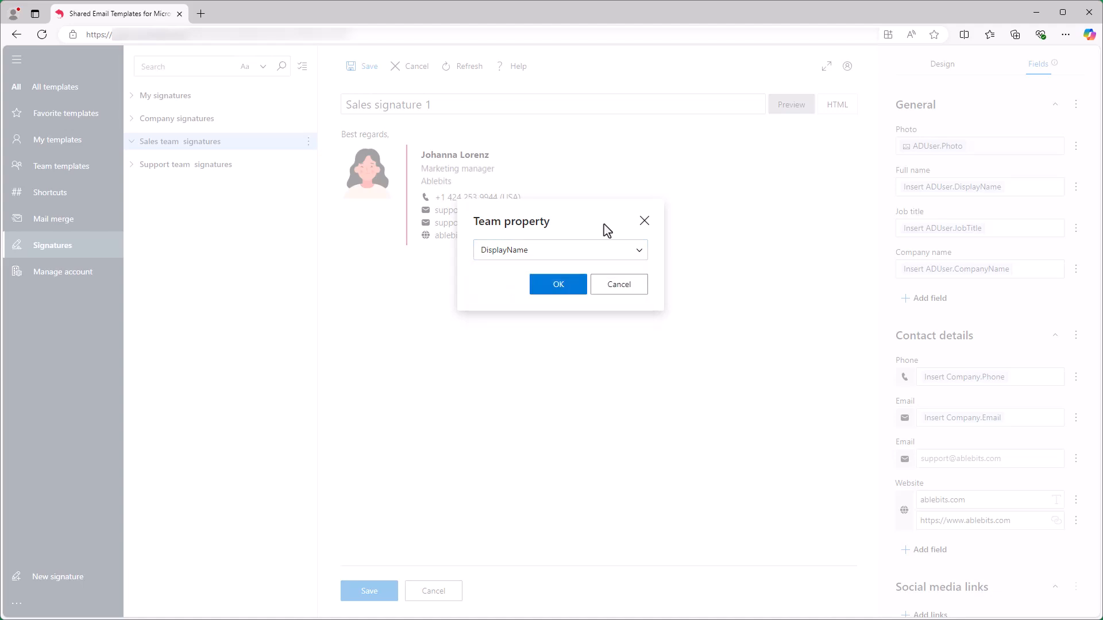
click(616, 301)
- Save Sales signature 1 and go to the Manage account page
click(382, 597)
click(382, 597)
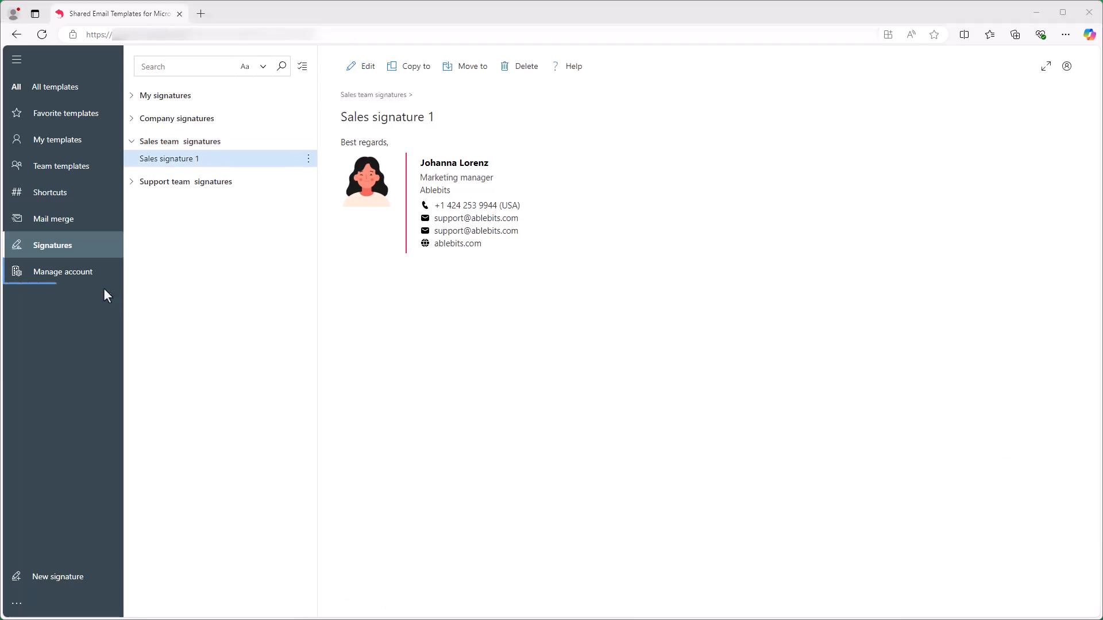
click(86, 275)
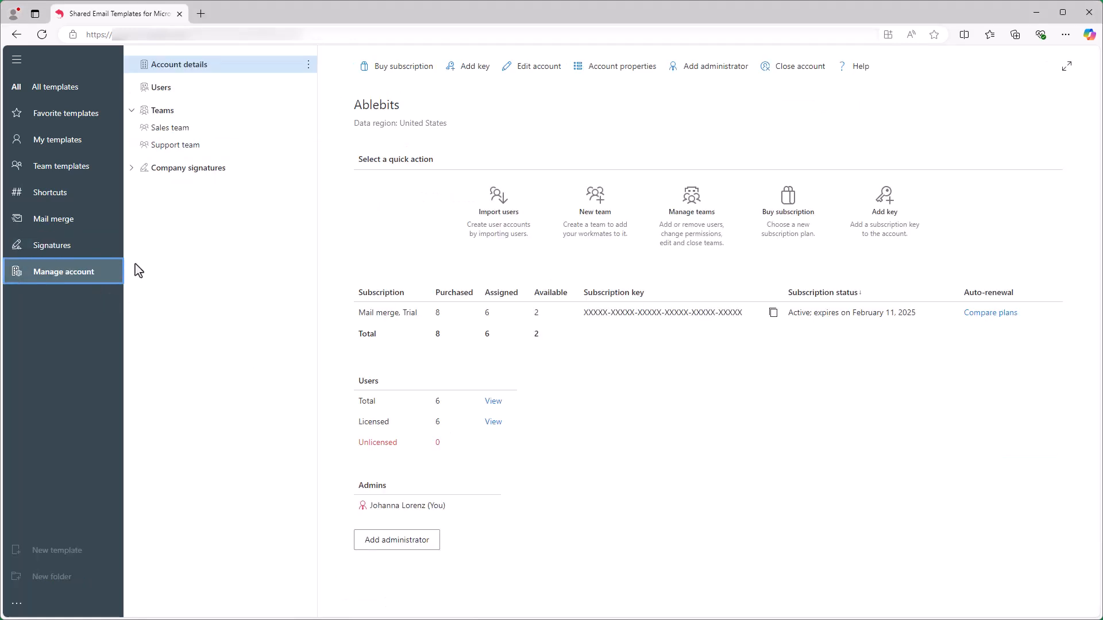
- Add a Sales team property named Email holding the team's sales address, then return to Signatures
click(214, 128)
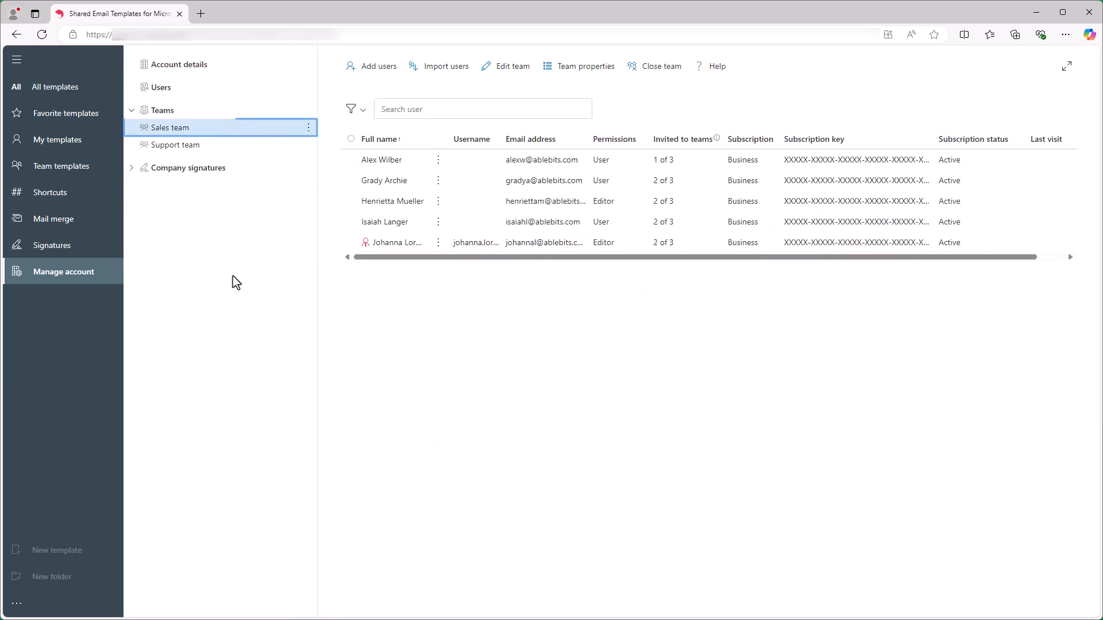
click(576, 69)
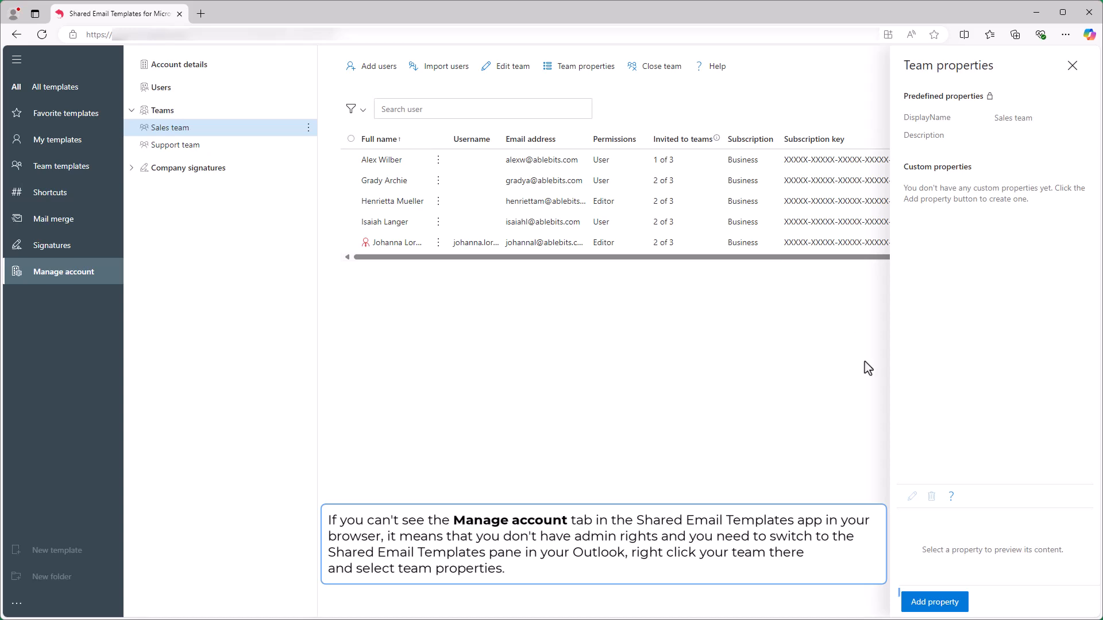
click(931, 603)
text(Email)
click(975, 150)
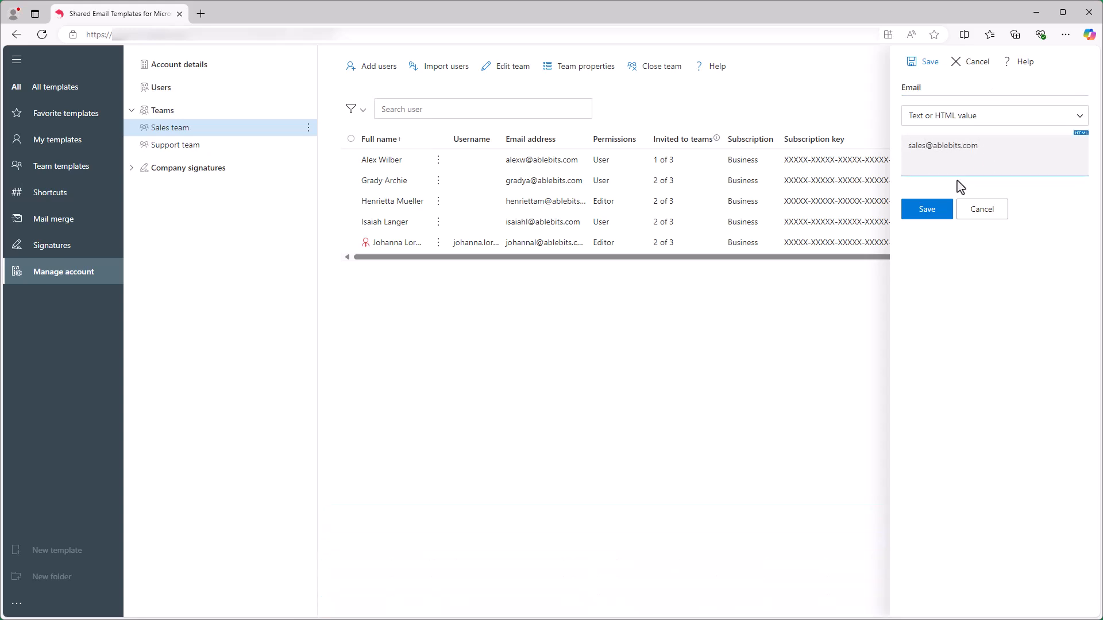
click(929, 213)
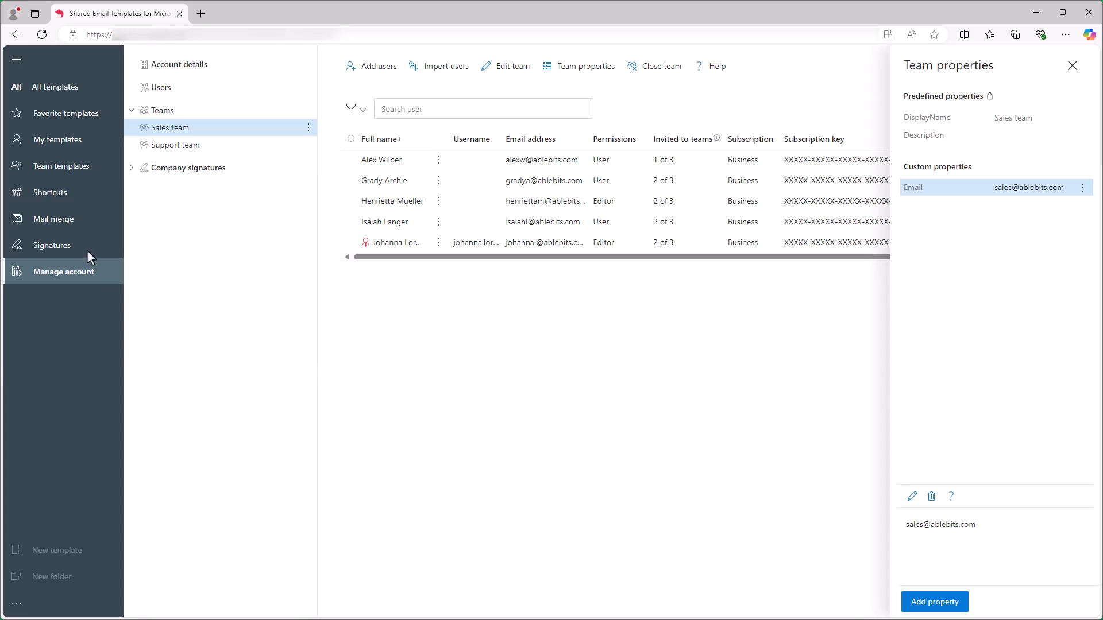
click(68, 244)
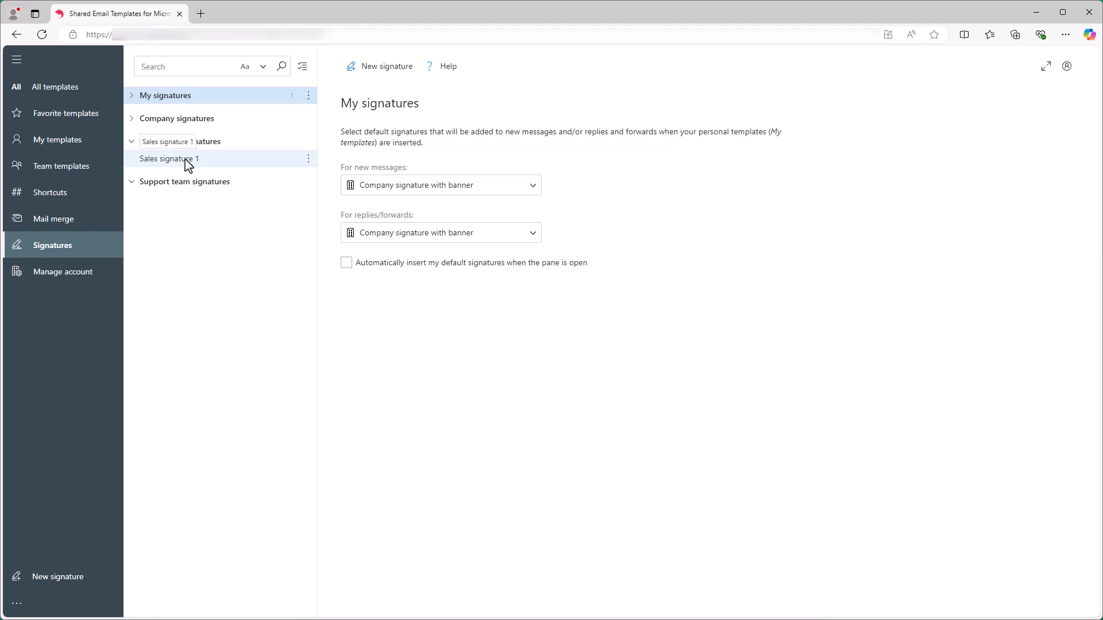
- Edit Sales signature 1 so its second Email field uses the team Email property, and save
click(189, 164)
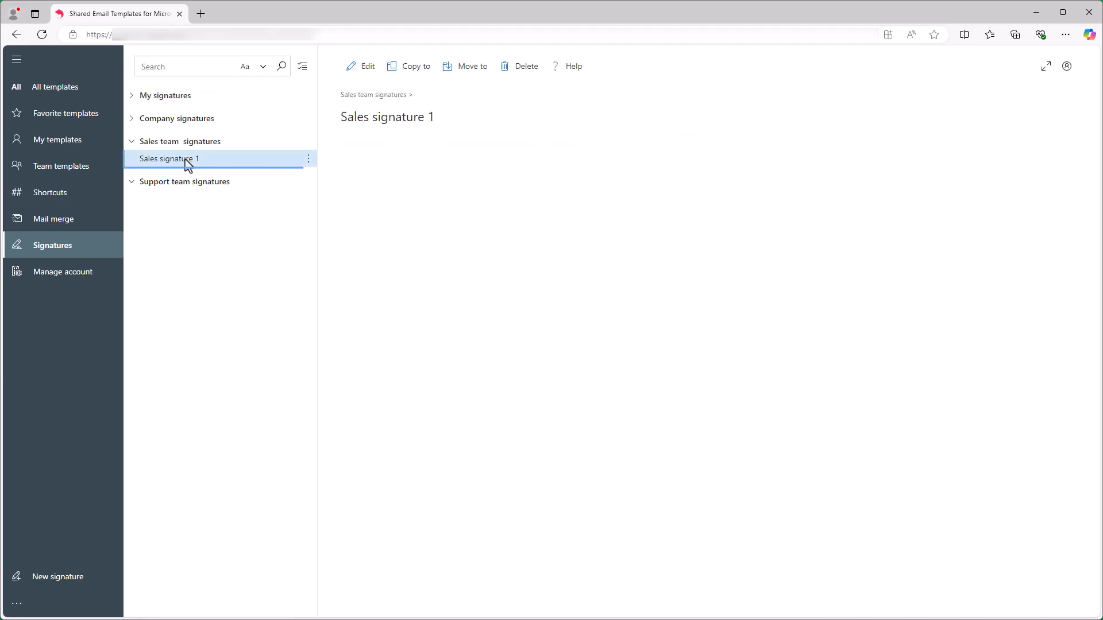
click(361, 66)
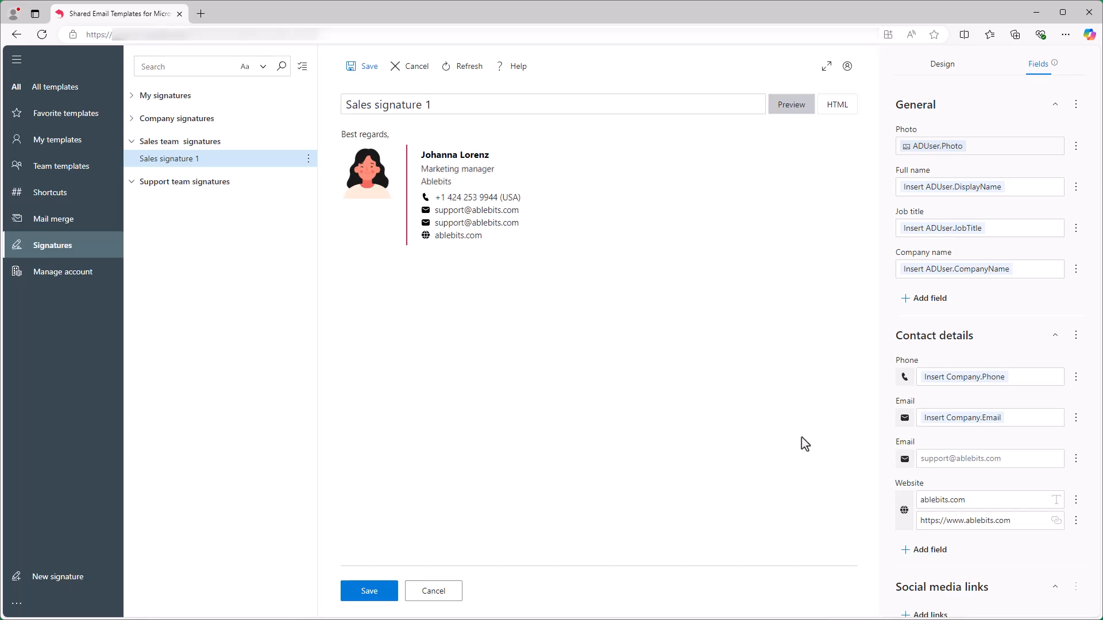
click(1074, 459)
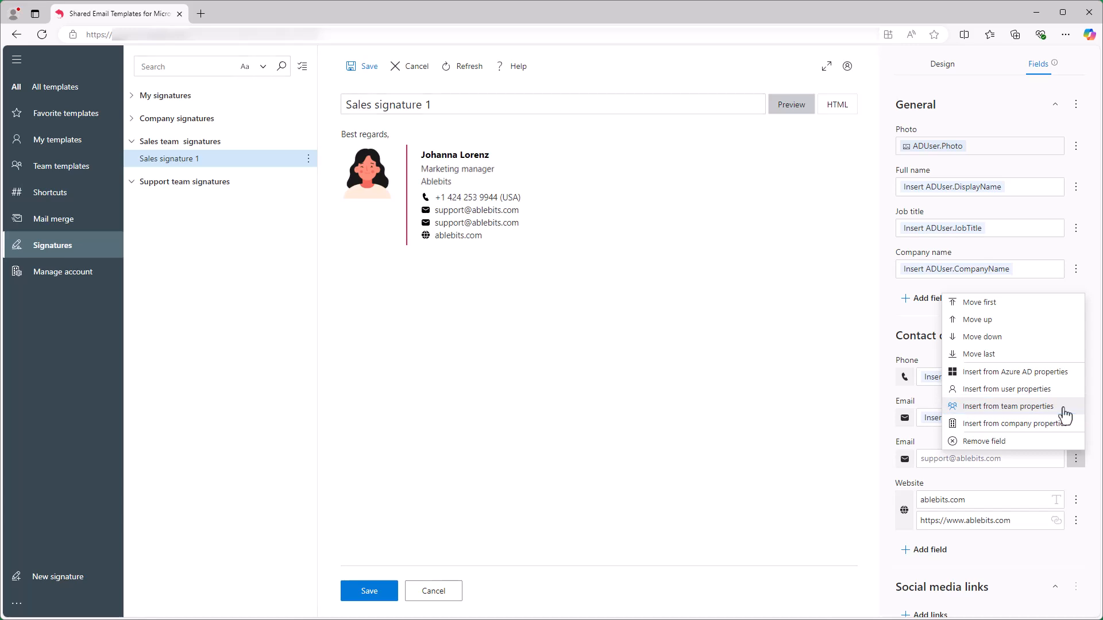
click(1064, 408)
click(634, 253)
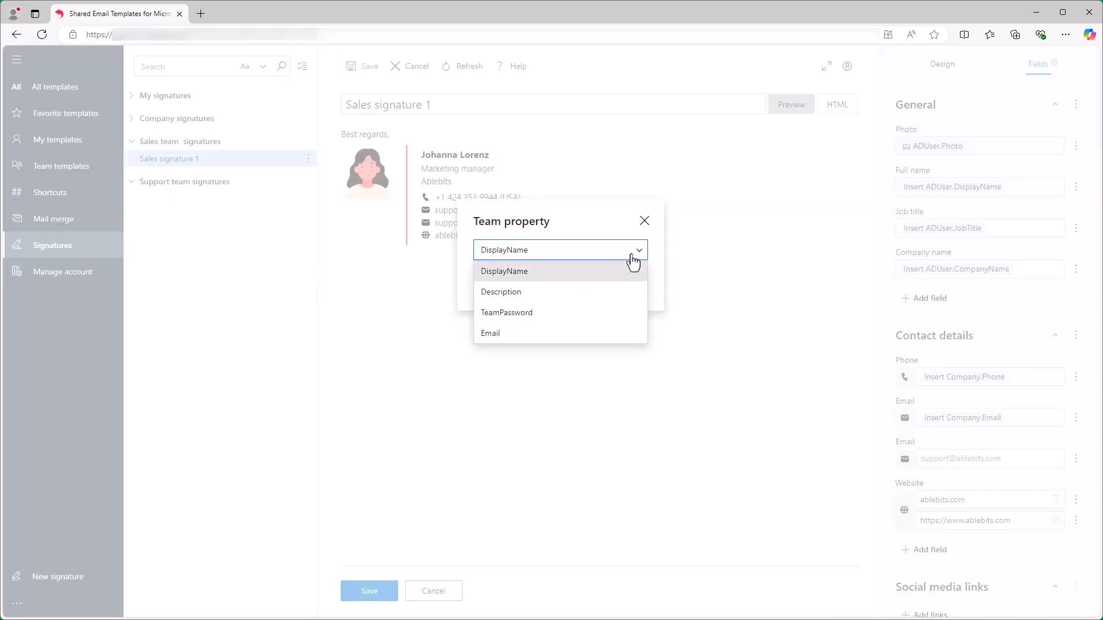
click(588, 338)
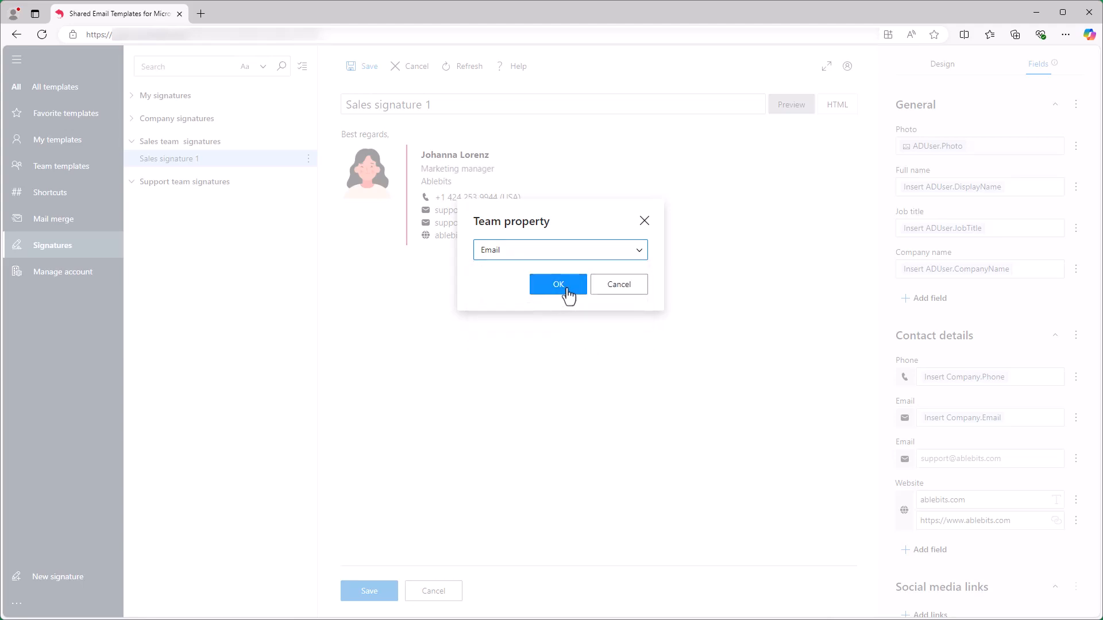
click(564, 289)
click(370, 592)
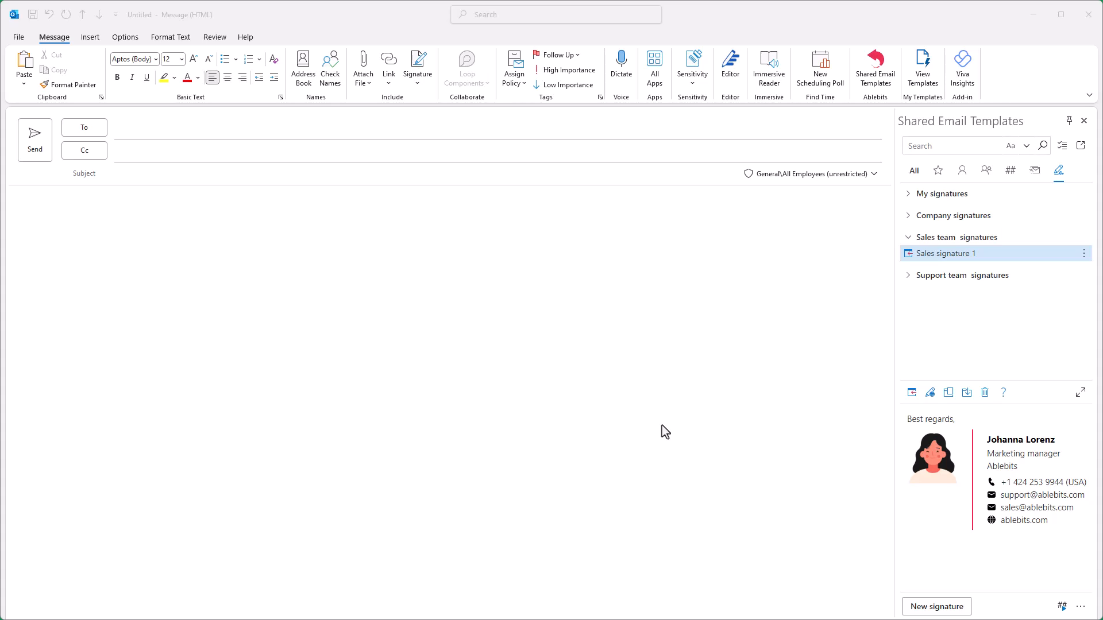
- Make Sales signature 1 the default signature for new messages
click(1040, 263)
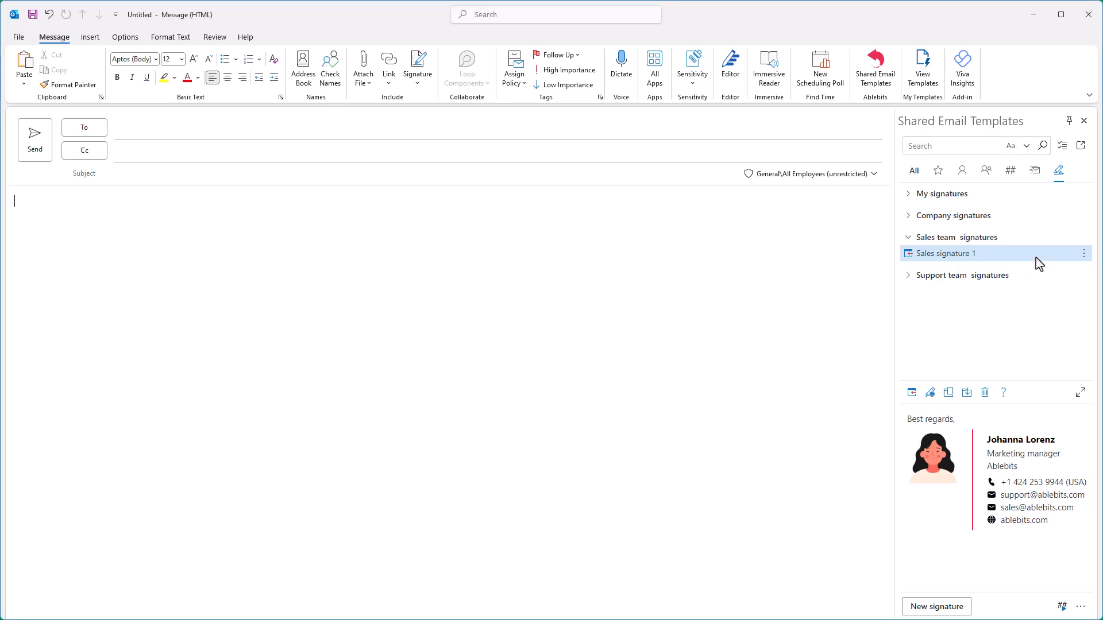
right_click(1040, 263)
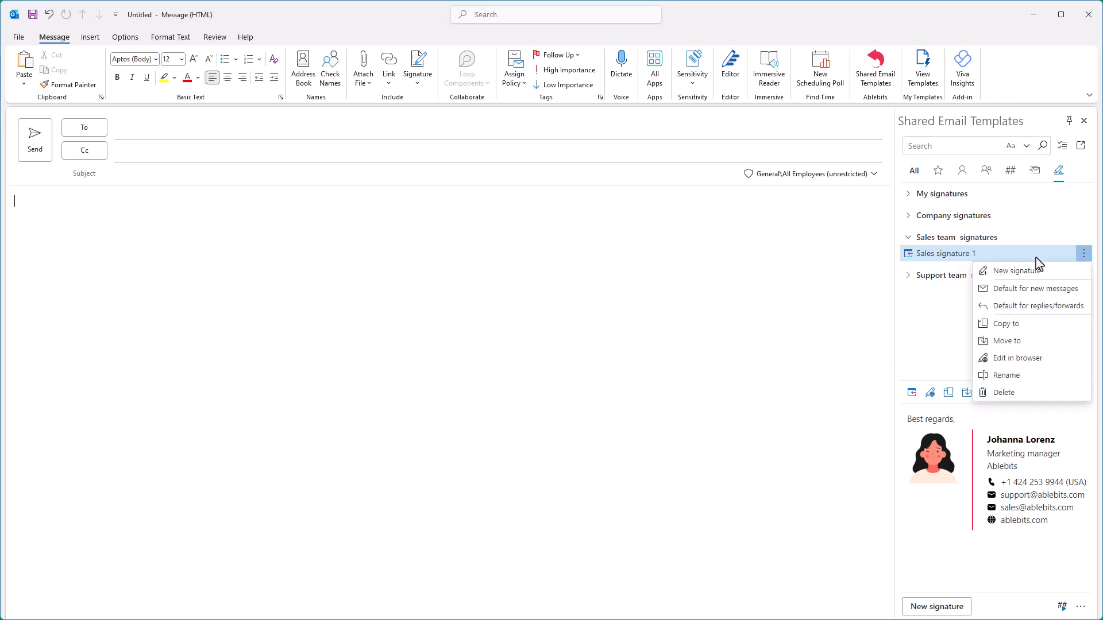
click(1035, 289)
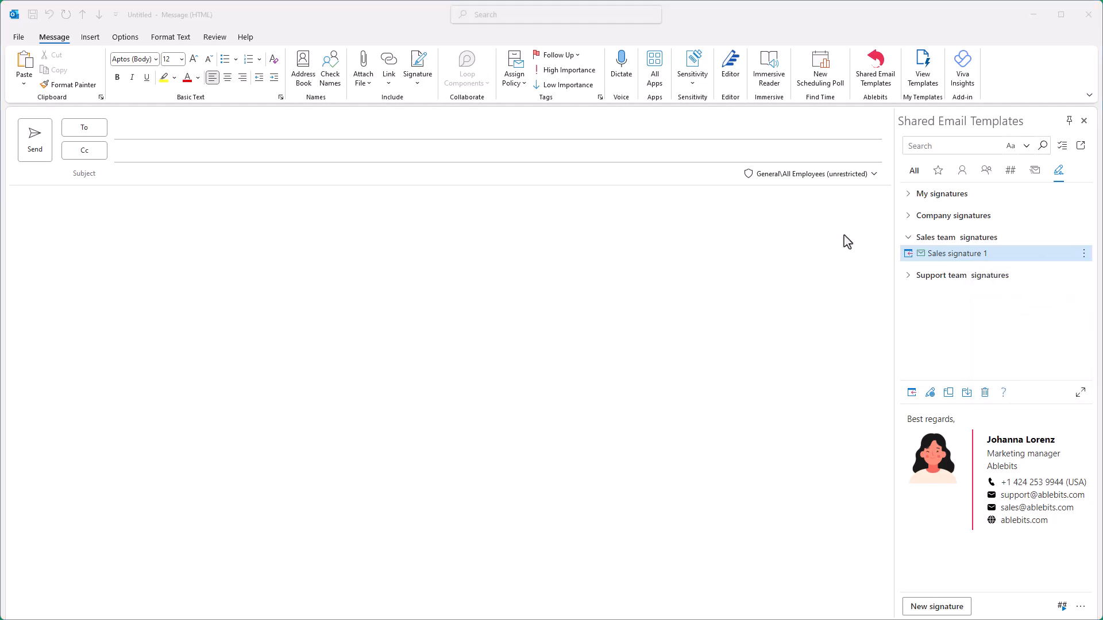
- Address the email and insert the Sales team's Follow-up on recent call template
click(913, 172)
click(908, 237)
click(278, 131)
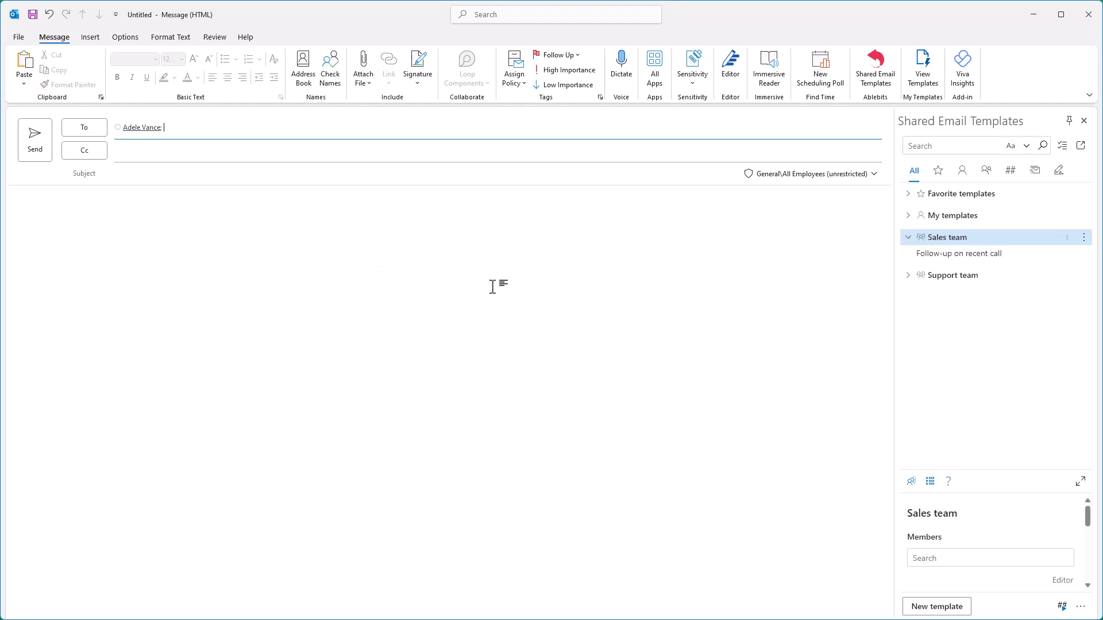
click(107, 199)
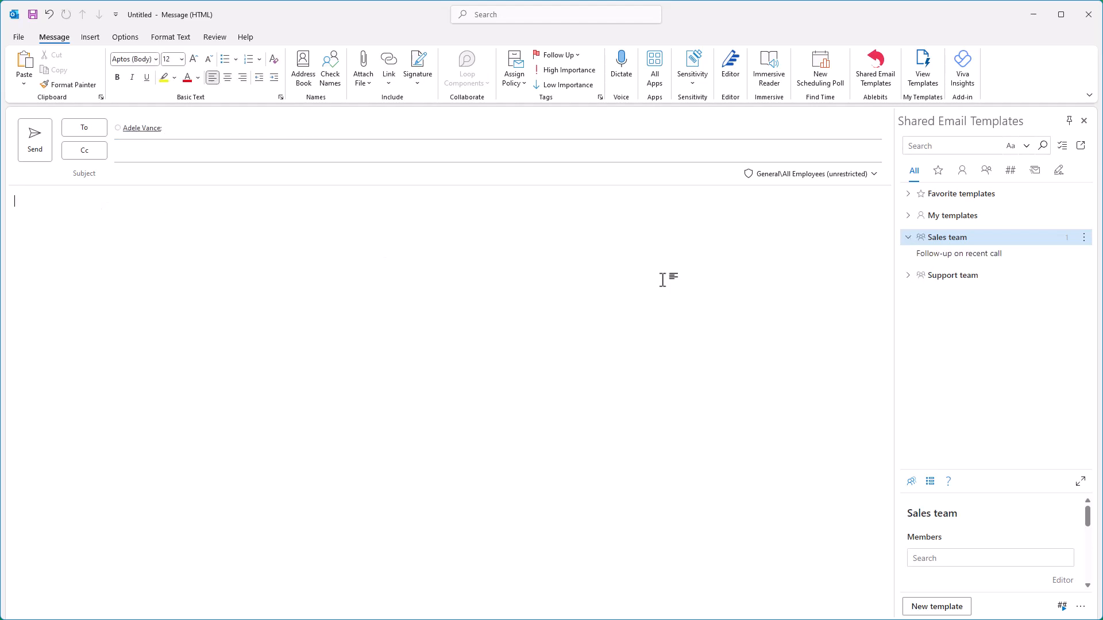
click(915, 257)
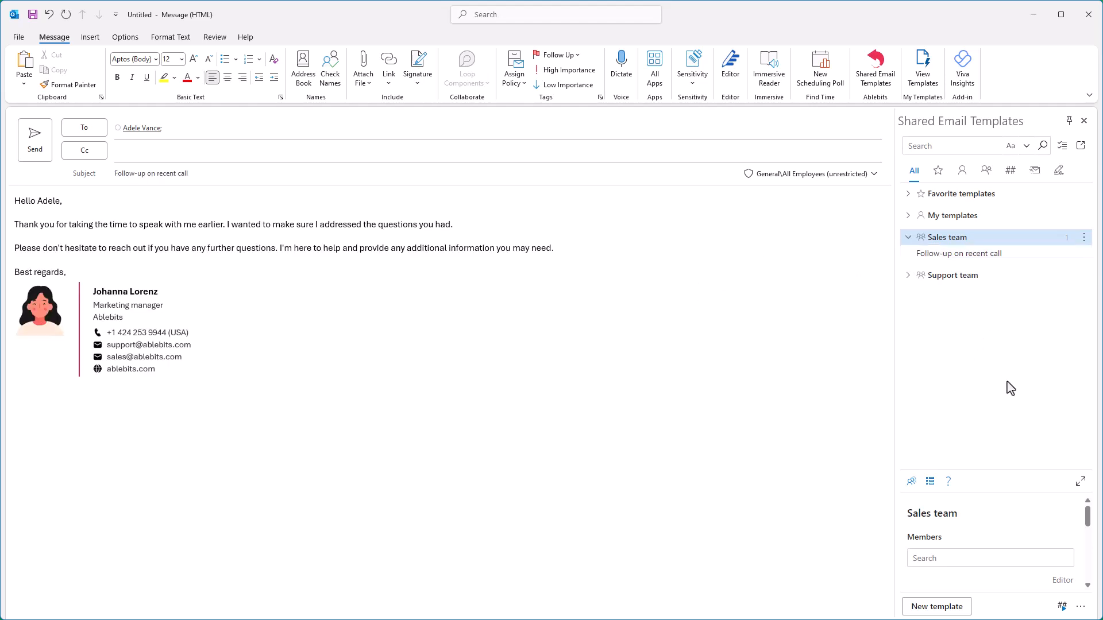